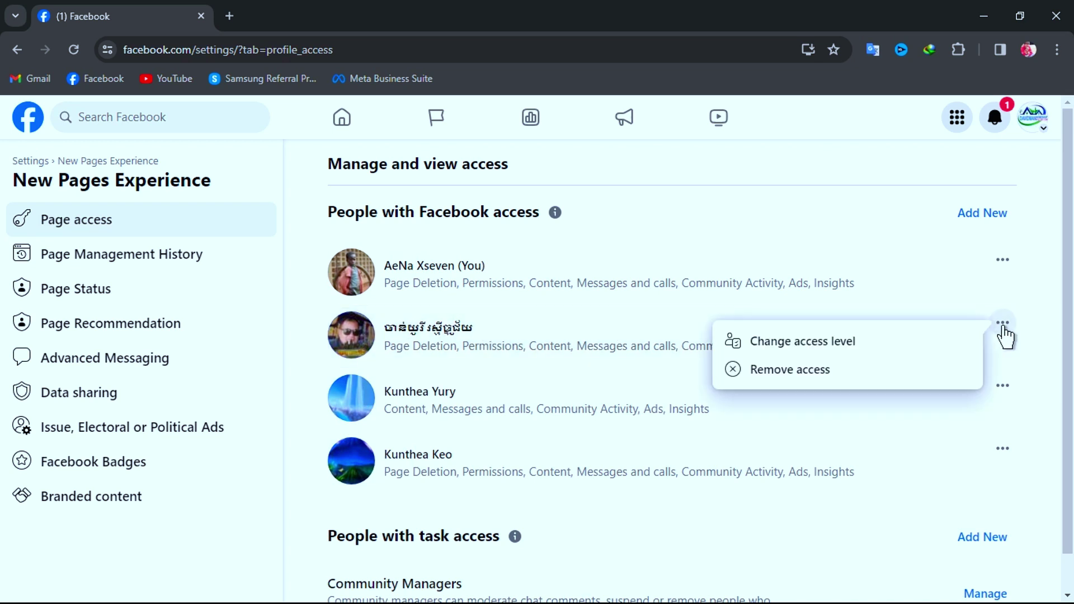
- Remove the second admin's access to the Page, confirming with the account password
left_click(790, 370)
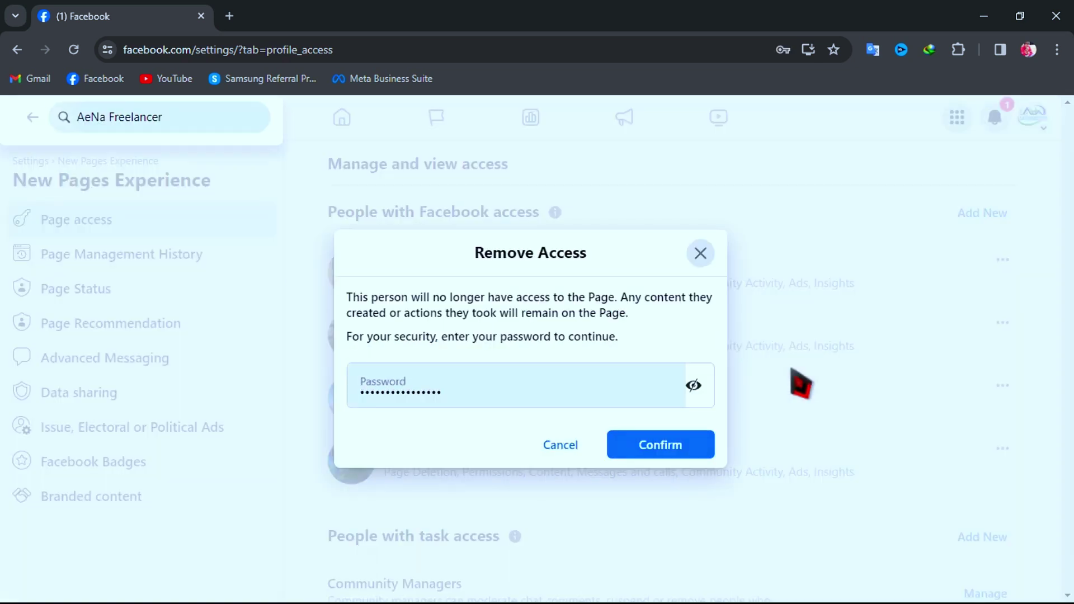
left_click(515, 398)
left_click(649, 444)
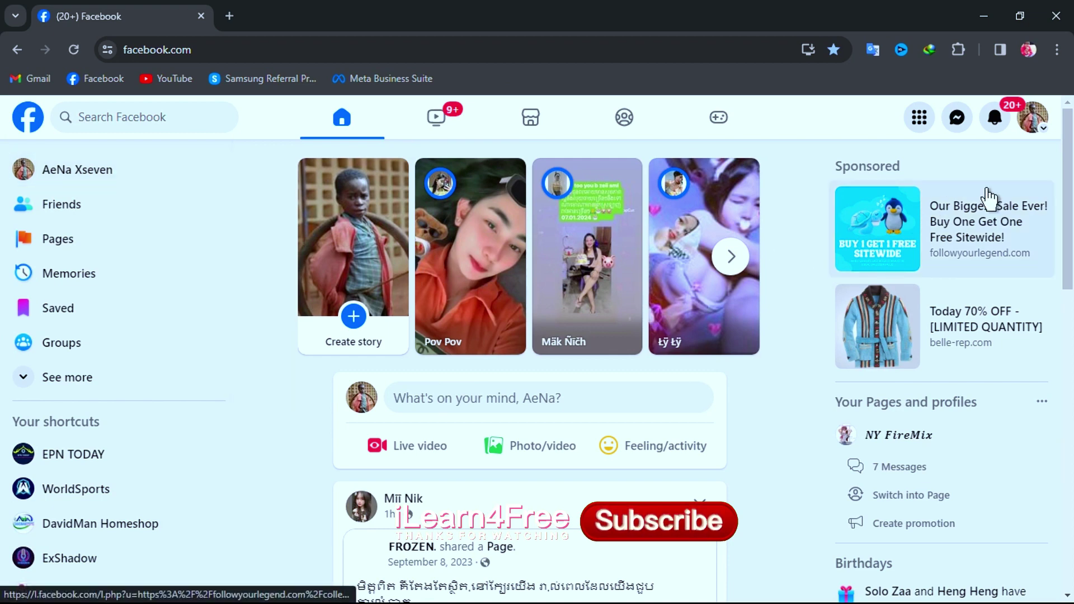
- Switch the active profile to the DavidMan Homeshop Page via See all profiles
left_click(1030, 118)
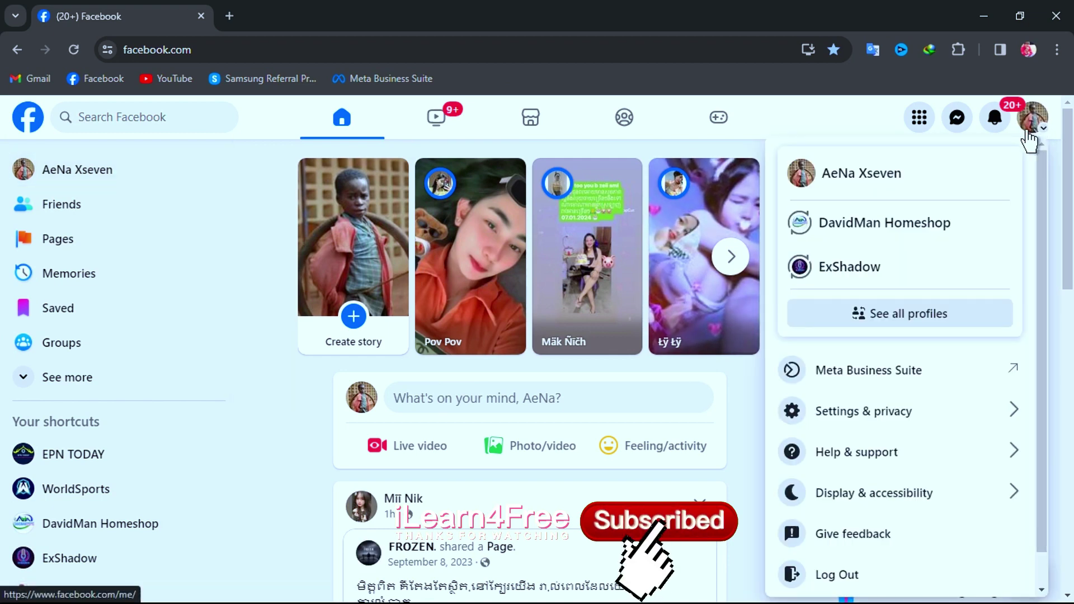
left_click(907, 319)
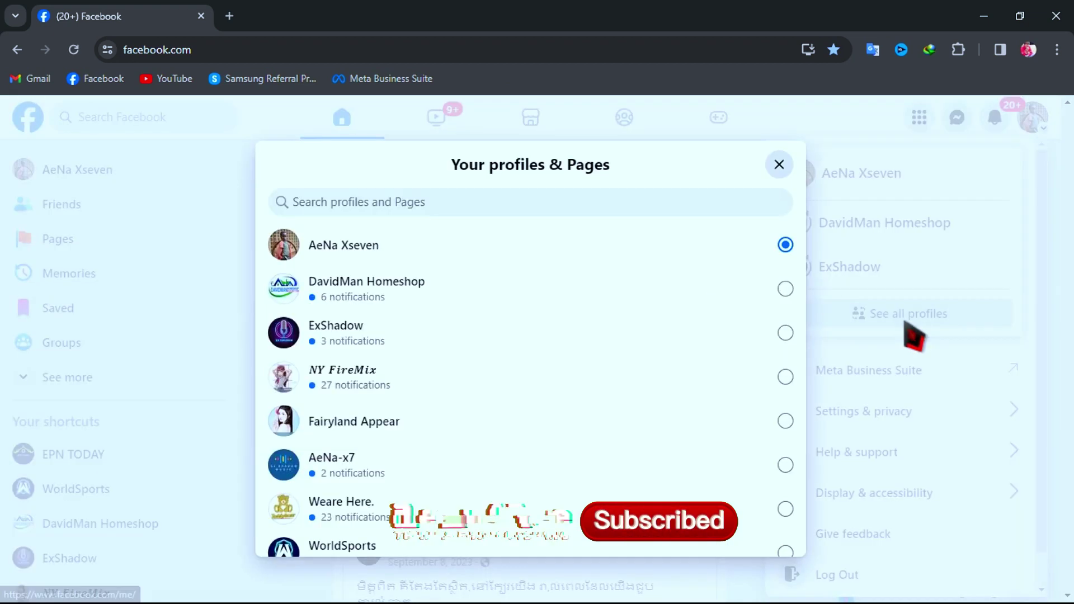
scroll(508, 409, "down", 3)
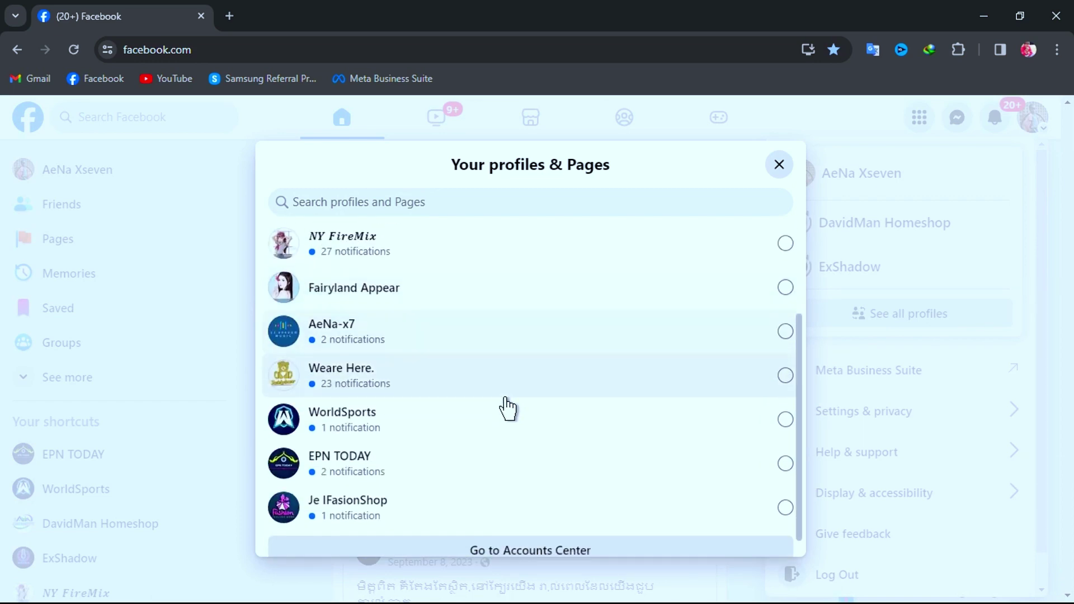
scroll(499, 418, "up", 3)
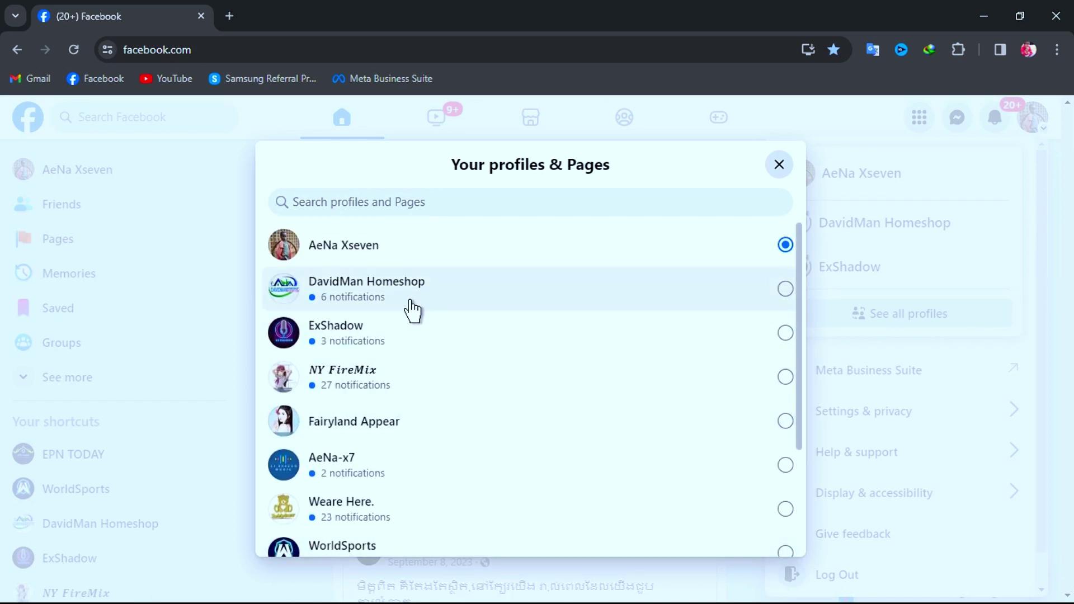
left_click(464, 293)
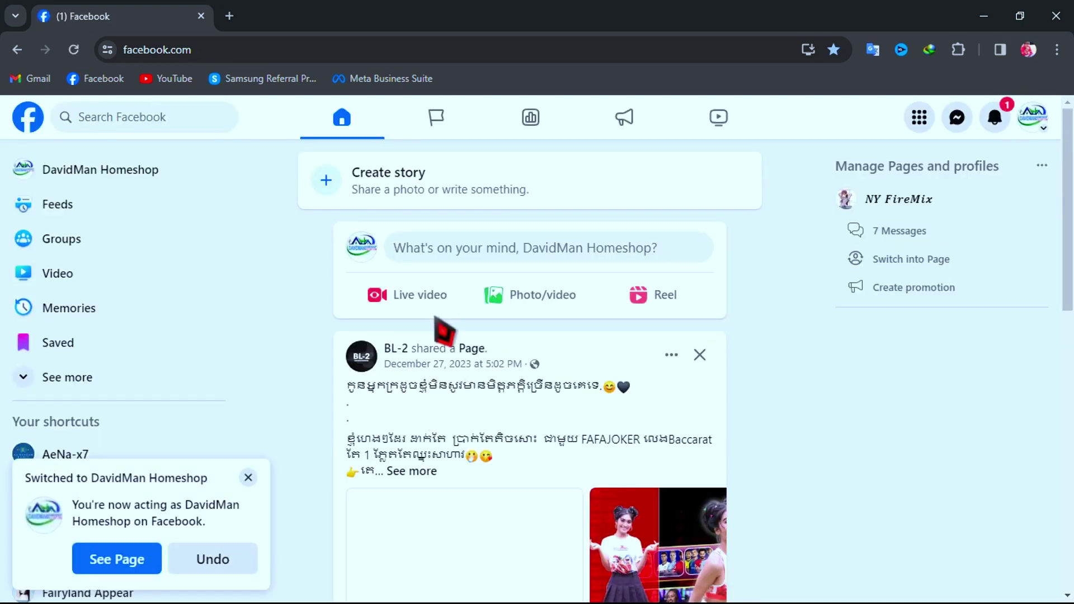
- Open the DavidMan Homeshop Page and its Professional dashboard
left_click(146, 177)
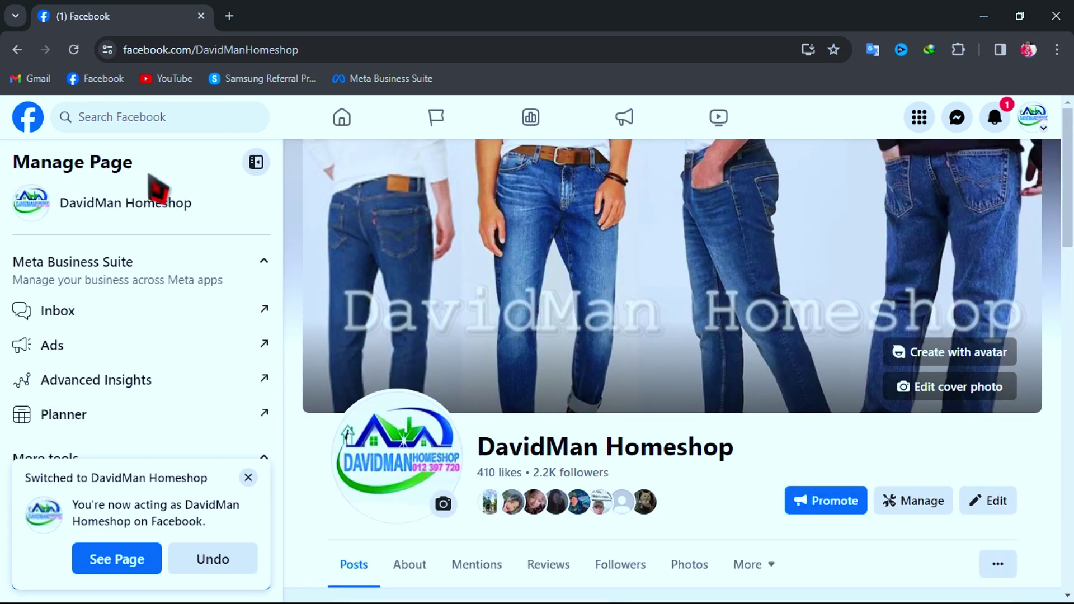
scroll(648, 455, "down", 7)
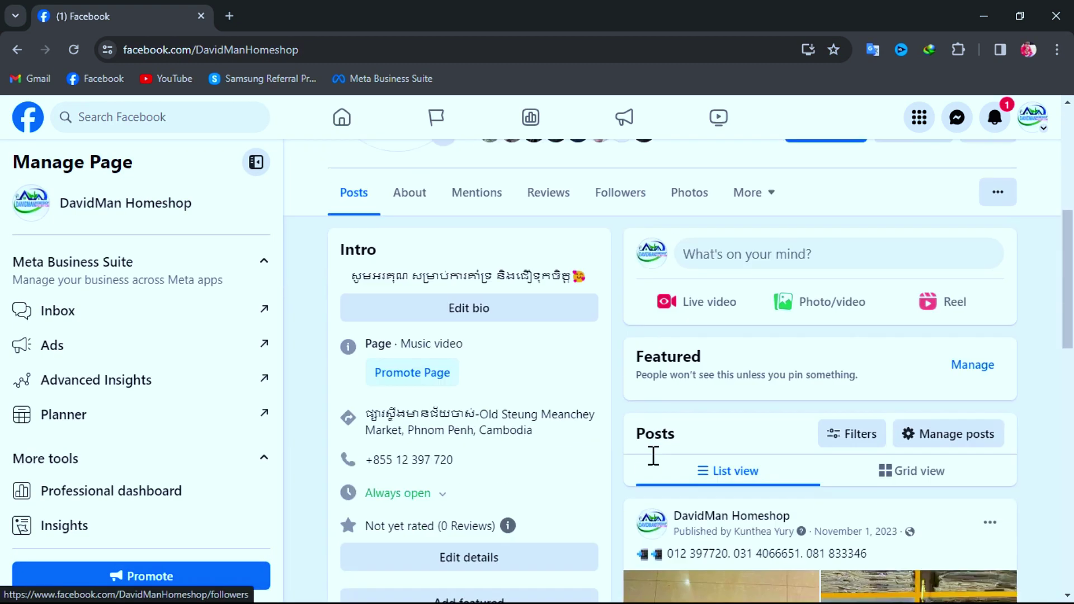
scroll(652, 456, "down", 1)
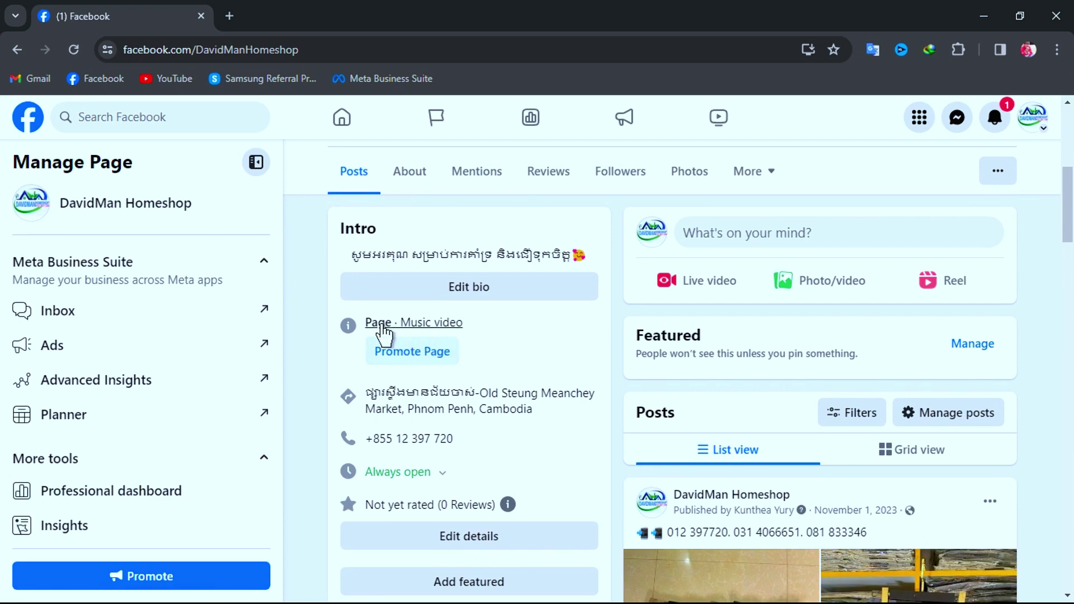
scroll(615, 373, "down", 3)
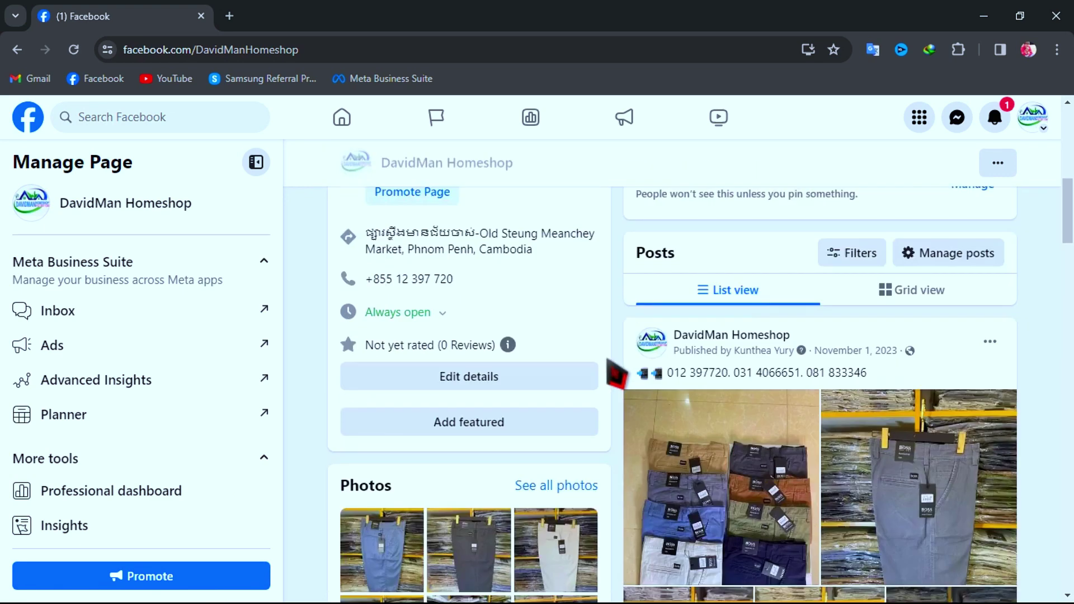
scroll(615, 373, "up", 9)
scroll(777, 372, "down", 2)
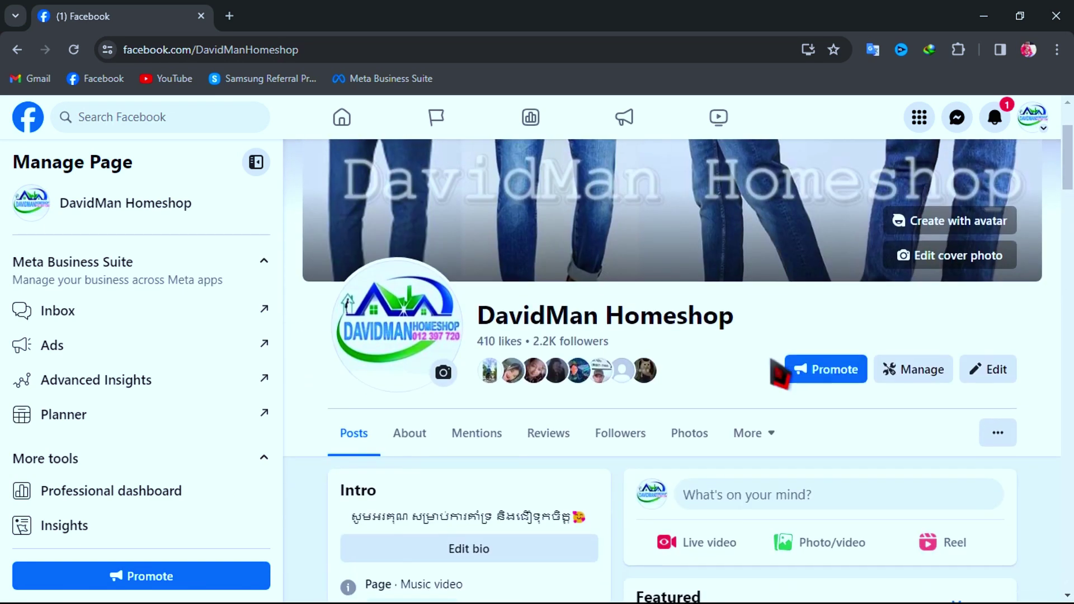
left_click(912, 370)
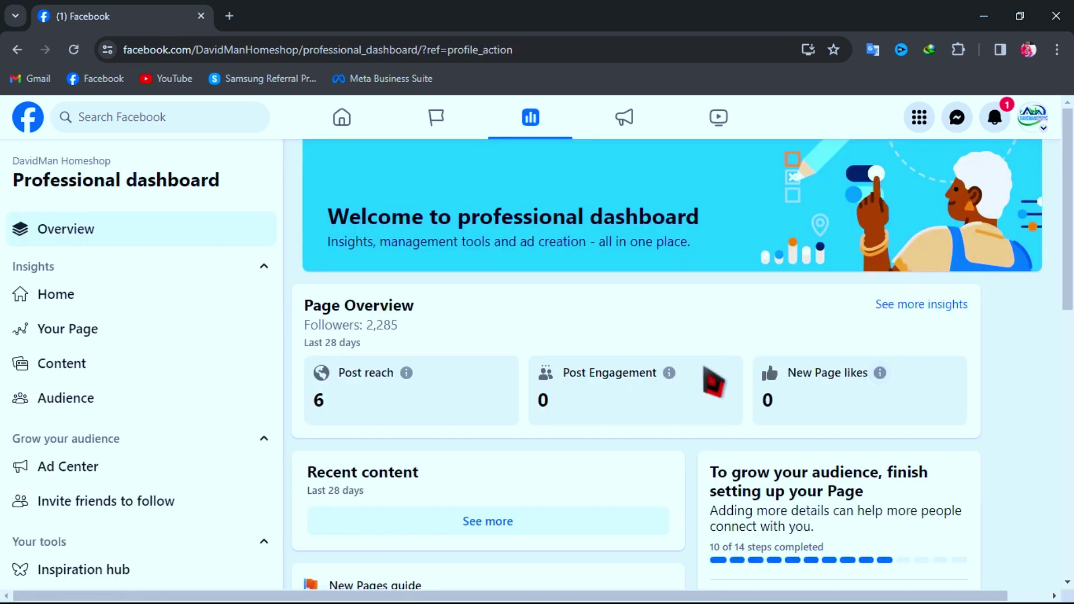
scroll(132, 407, "down", 7)
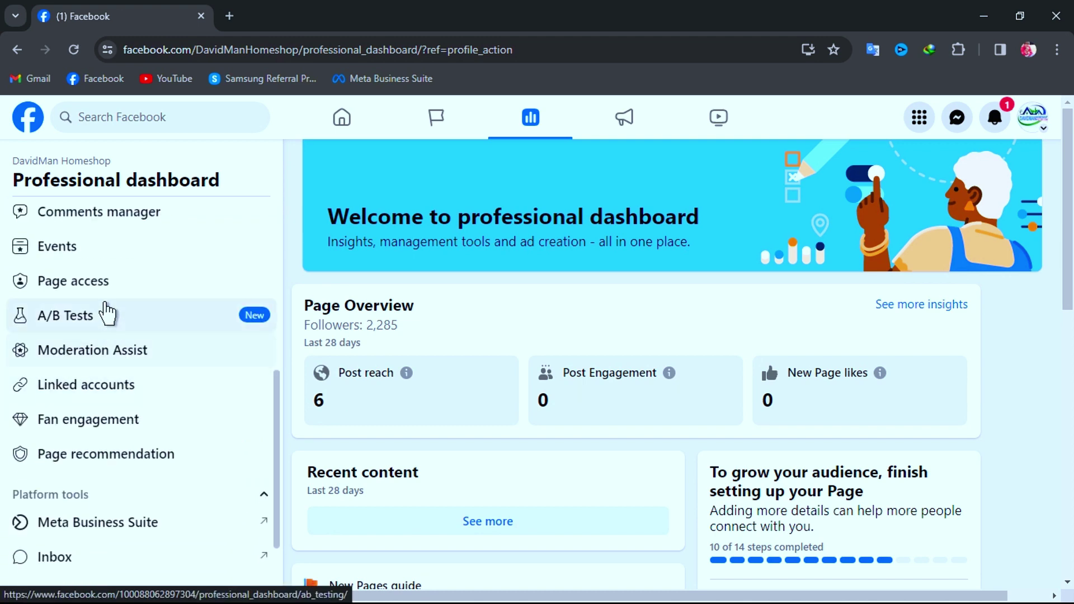
- In Page access, remove the second admin's access and confirm with the password
left_click(93, 288)
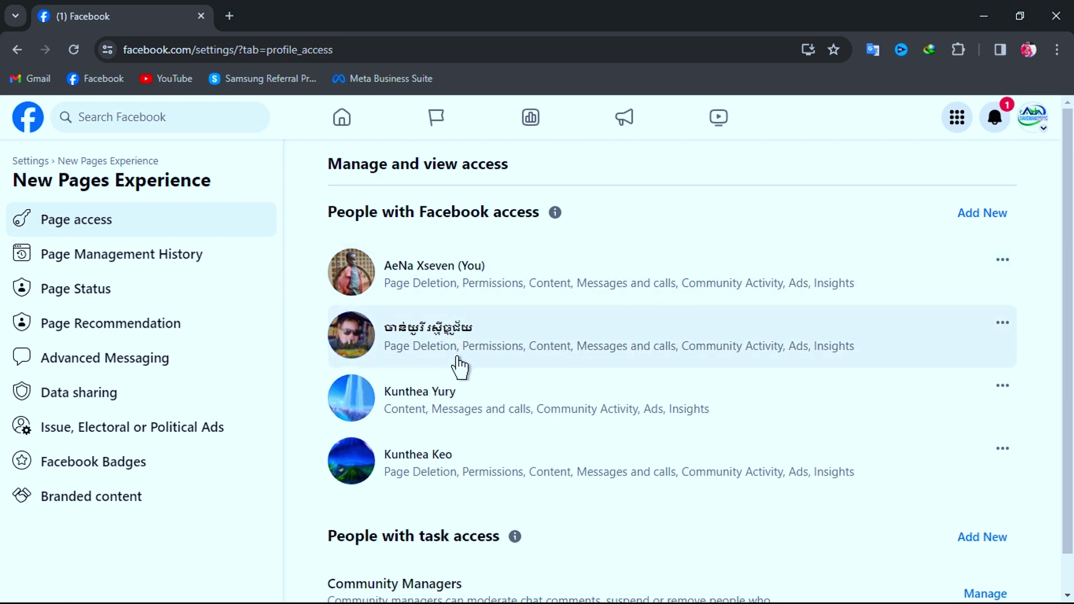
left_click(1000, 323)
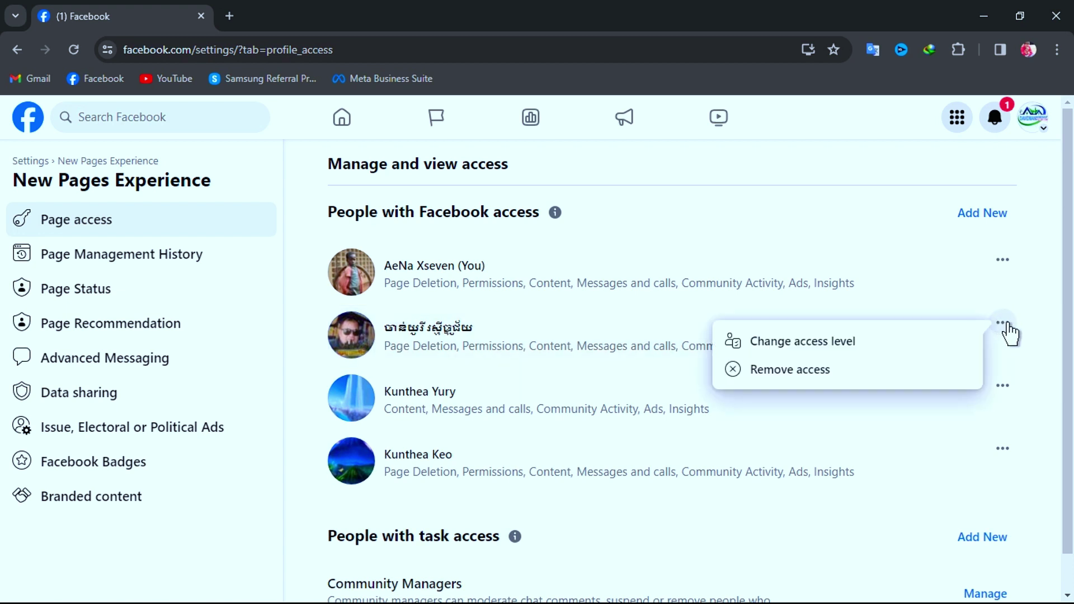
left_click(797, 381)
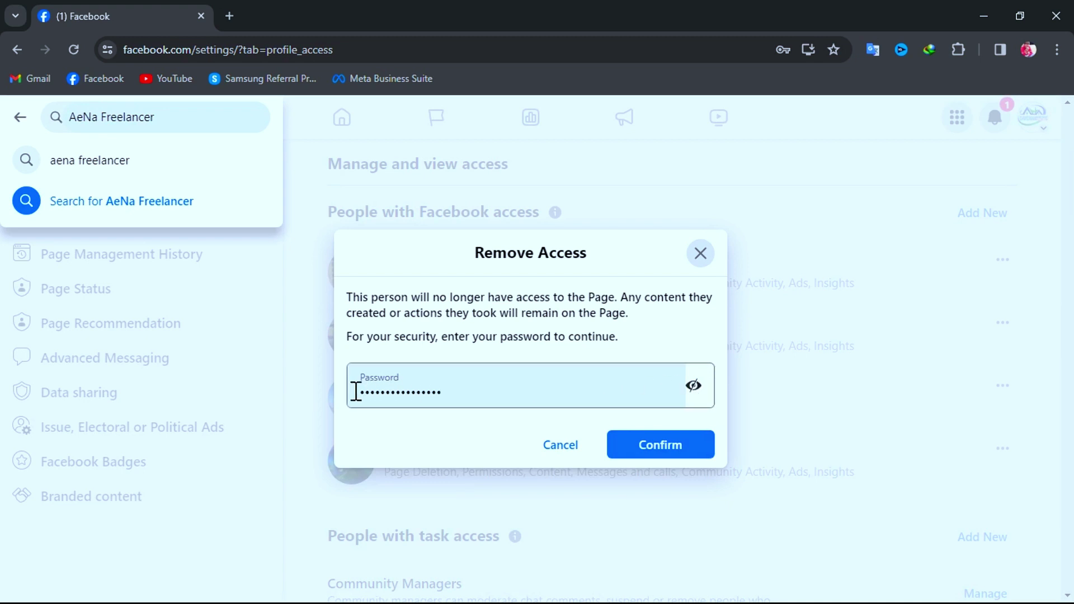
left_click(656, 447)
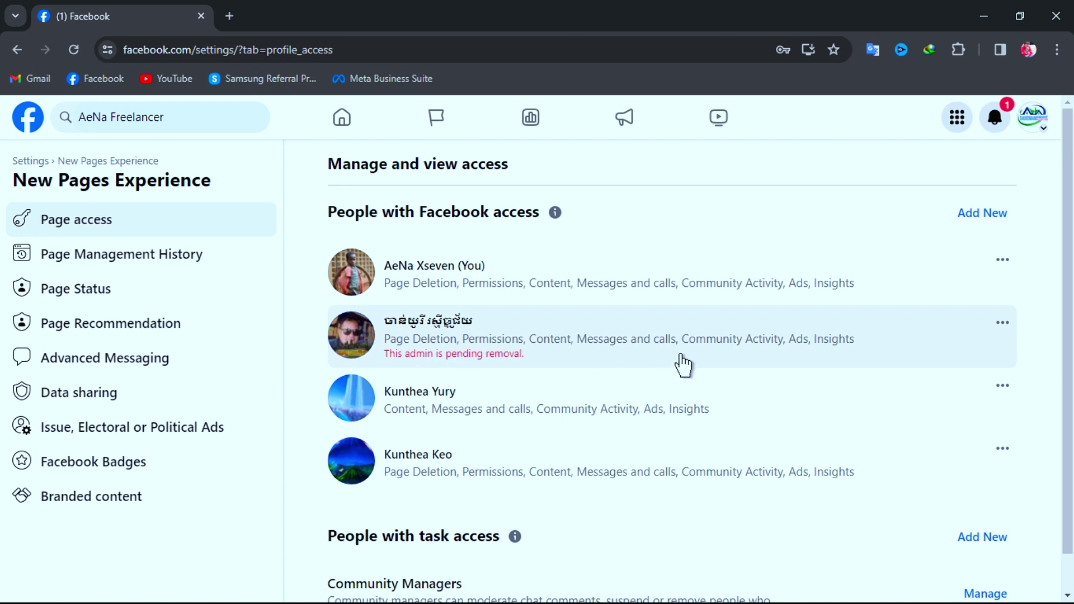
- Start changing the second admin's access level and continue to the task permissions
left_click(1005, 336)
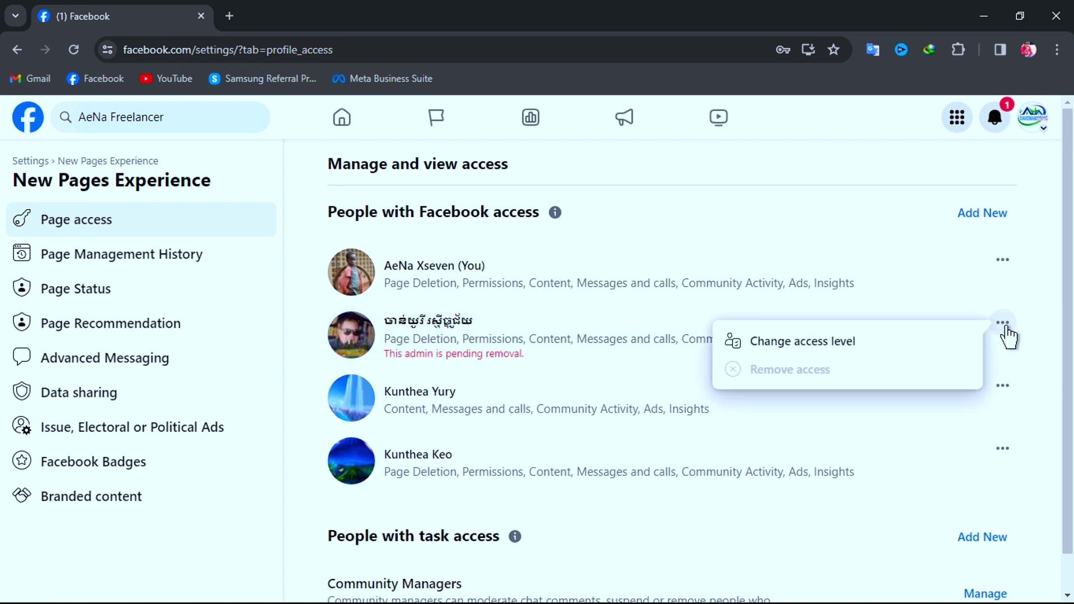
left_click(826, 349)
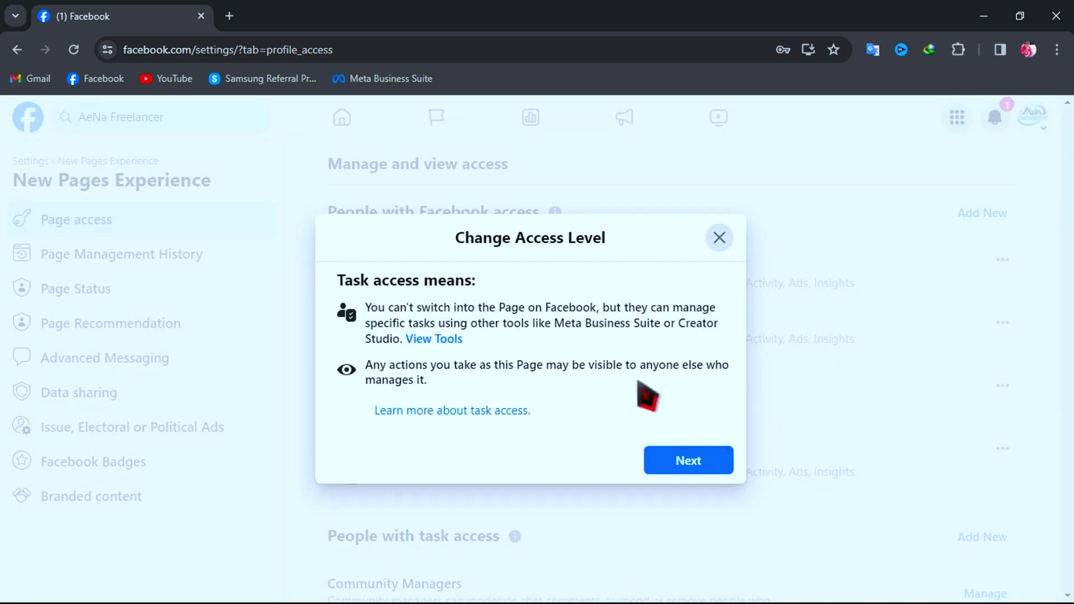
left_click(688, 461)
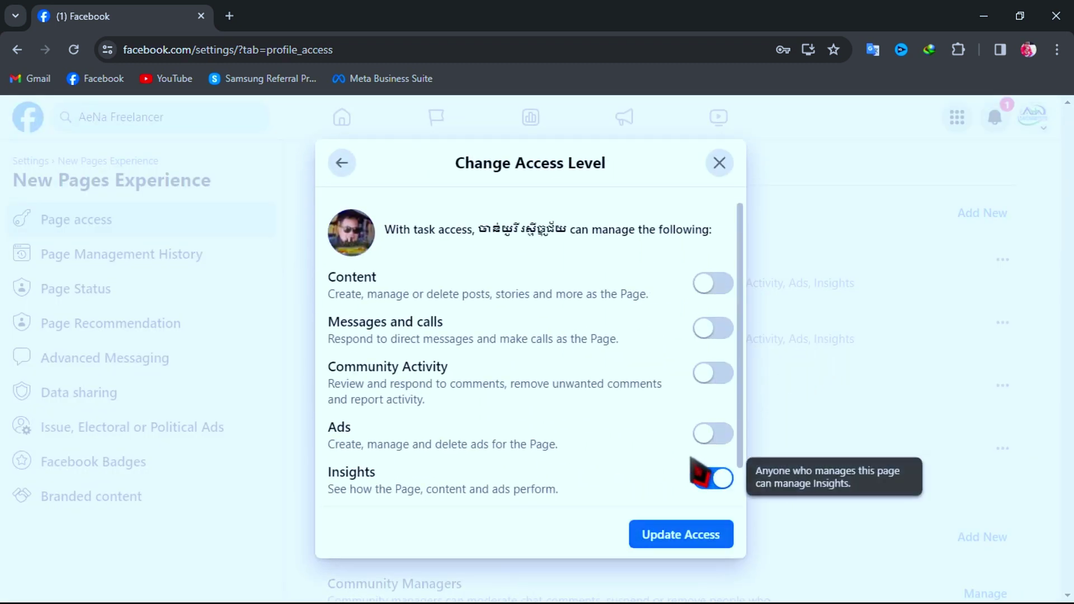
scroll(648, 358, "down", 1)
- Switch off the Content, Messages and calls, Community Activity and Ads permissions
left_click(706, 258)
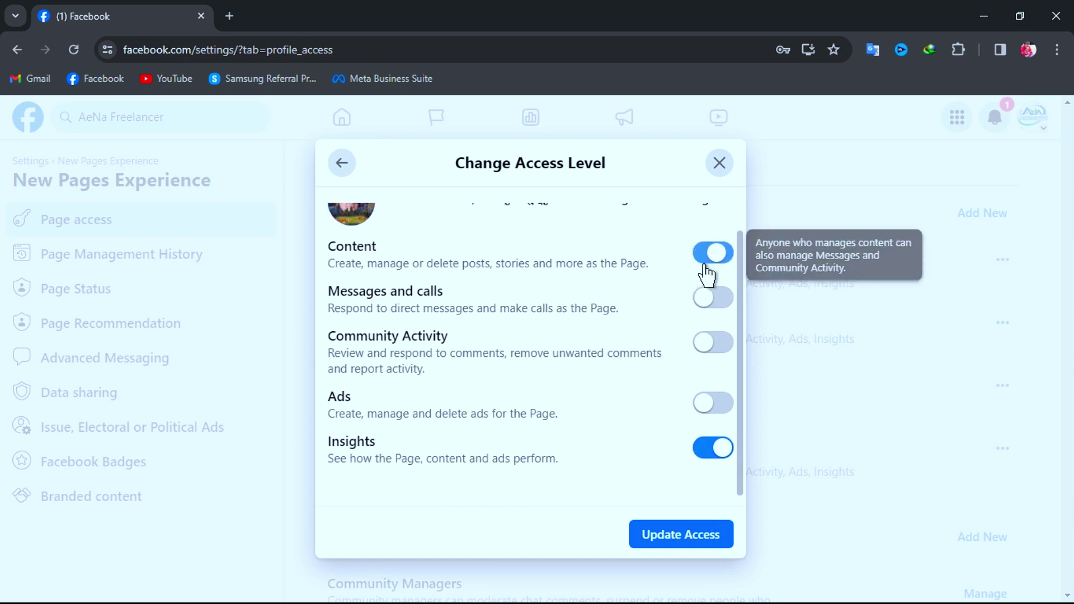
left_click(710, 300)
left_click(714, 357)
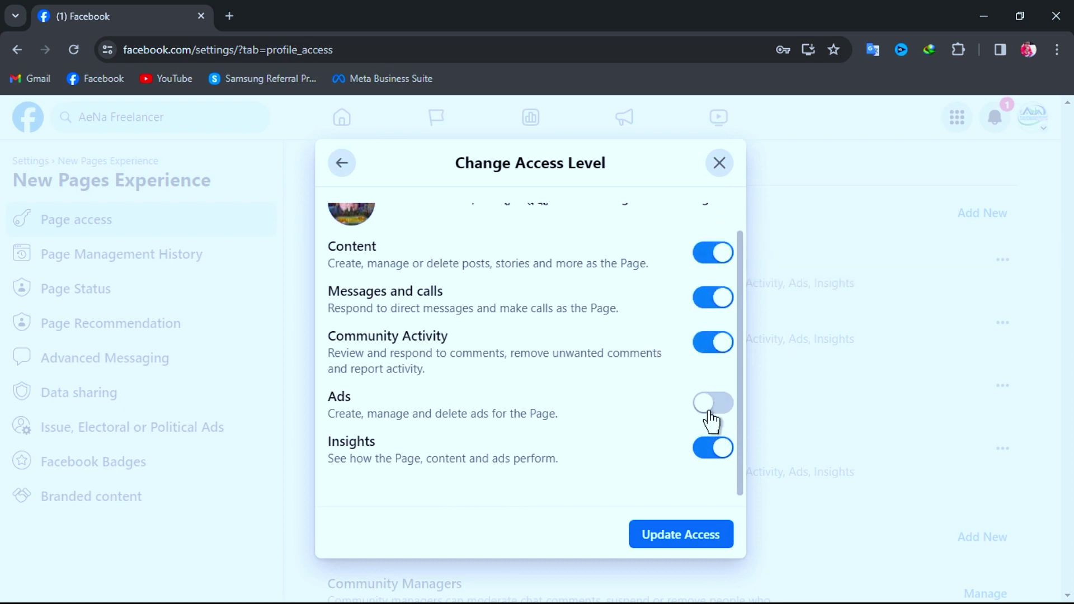
left_click(710, 404)
scroll(663, 383, "up", 1)
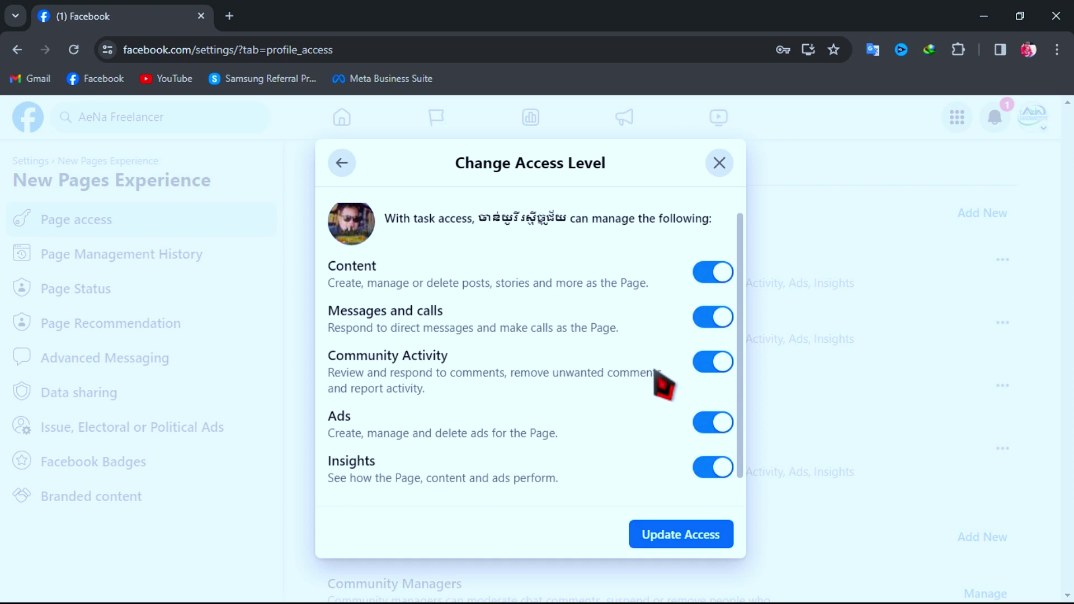
scroll(664, 385, "down", 1)
left_click(716, 402)
left_click(712, 347)
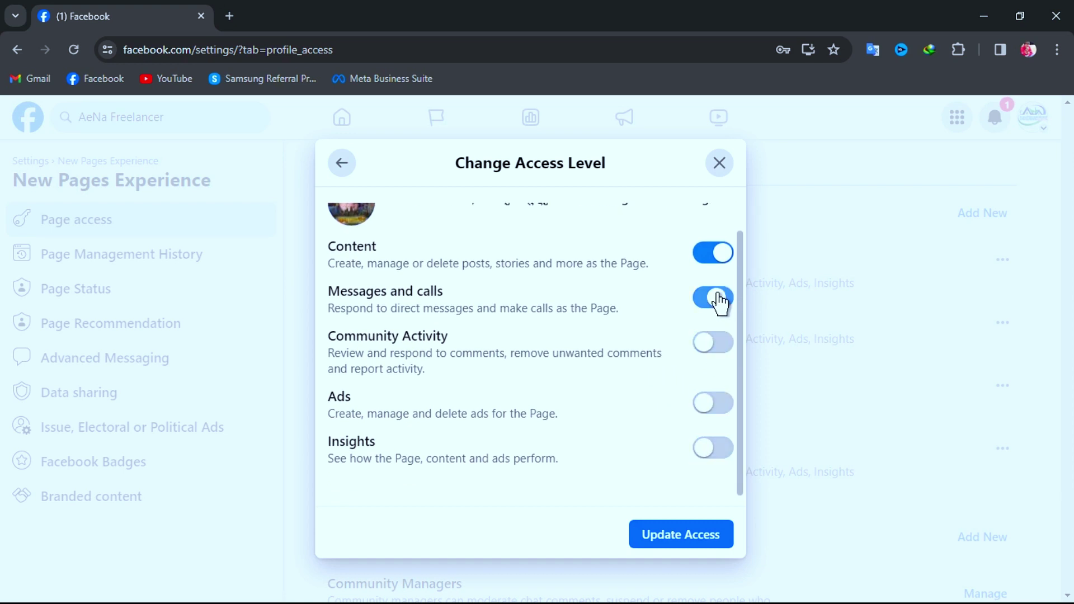
left_click(718, 299)
left_click(712, 253)
- Keep only Insights enabled and submit the change with Update Access
scroll(683, 376, "up", 1)
scroll(695, 438, "down", 1)
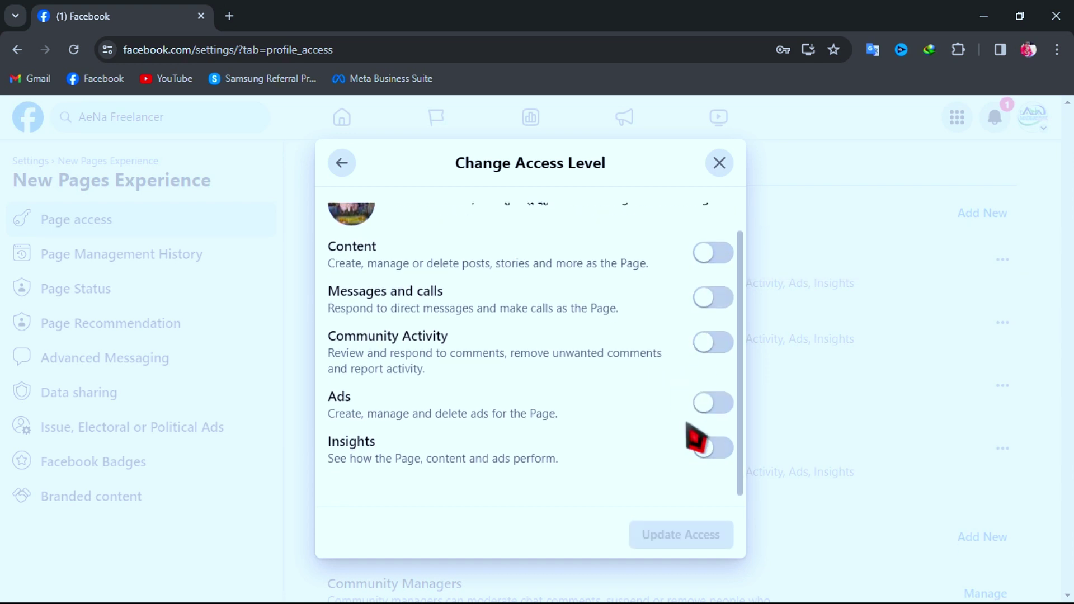
left_click(707, 450)
scroll(671, 436, "up", 1)
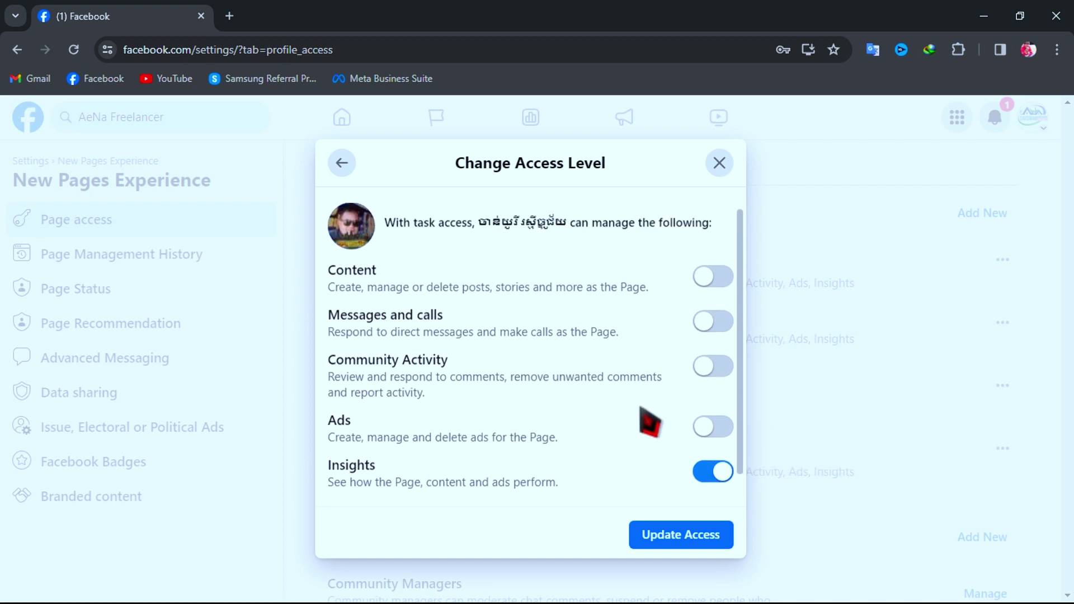
scroll(649, 422, "down", 1)
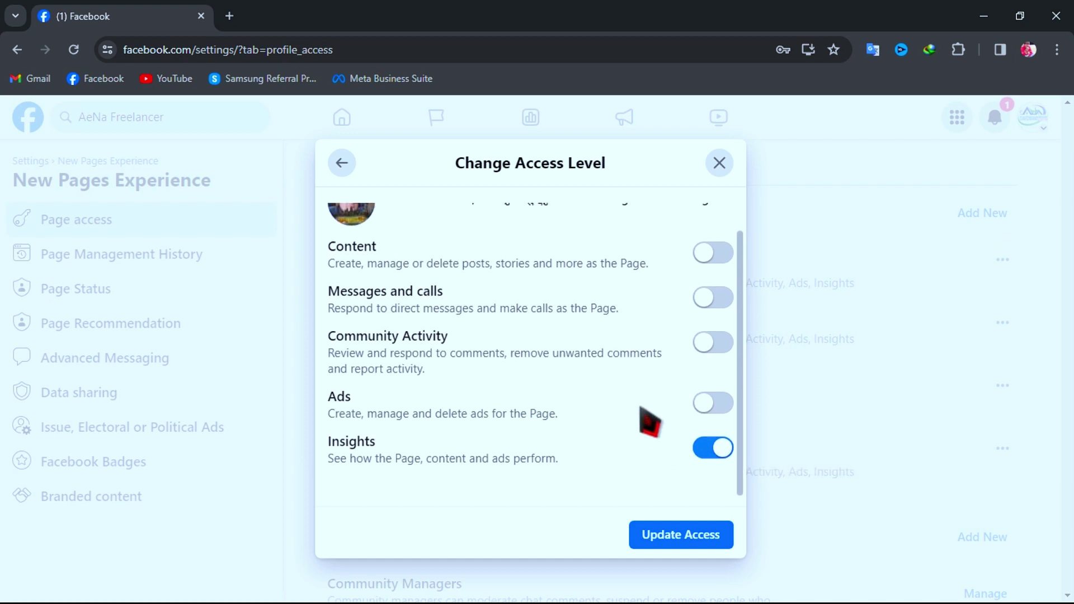
left_click(691, 548)
- Confirm the Insights-only change, then remove the task-access person from the Page
left_click(679, 439)
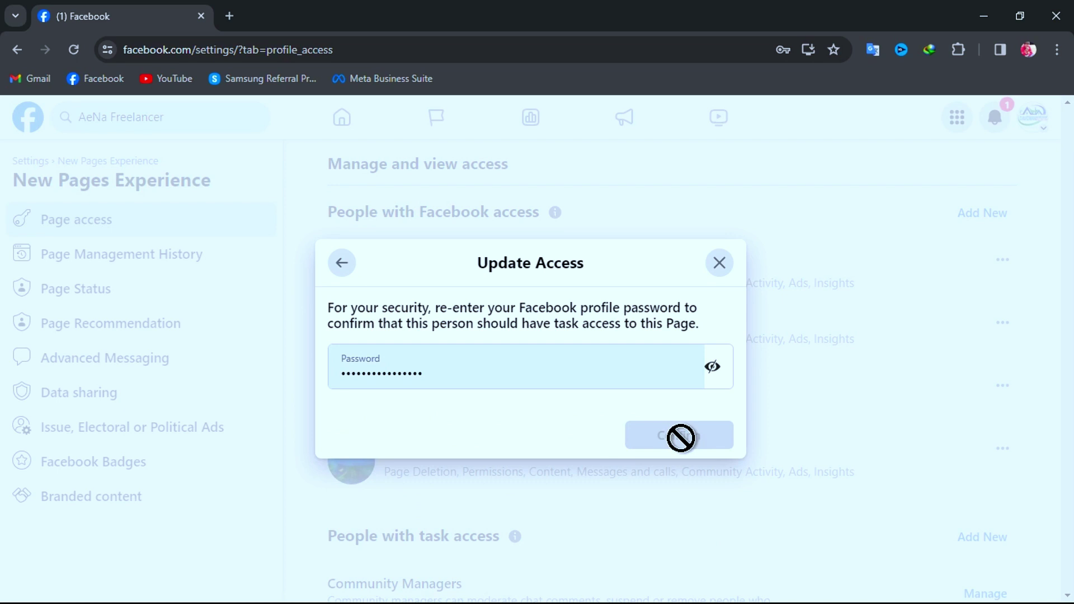
scroll(689, 452, "down", 1)
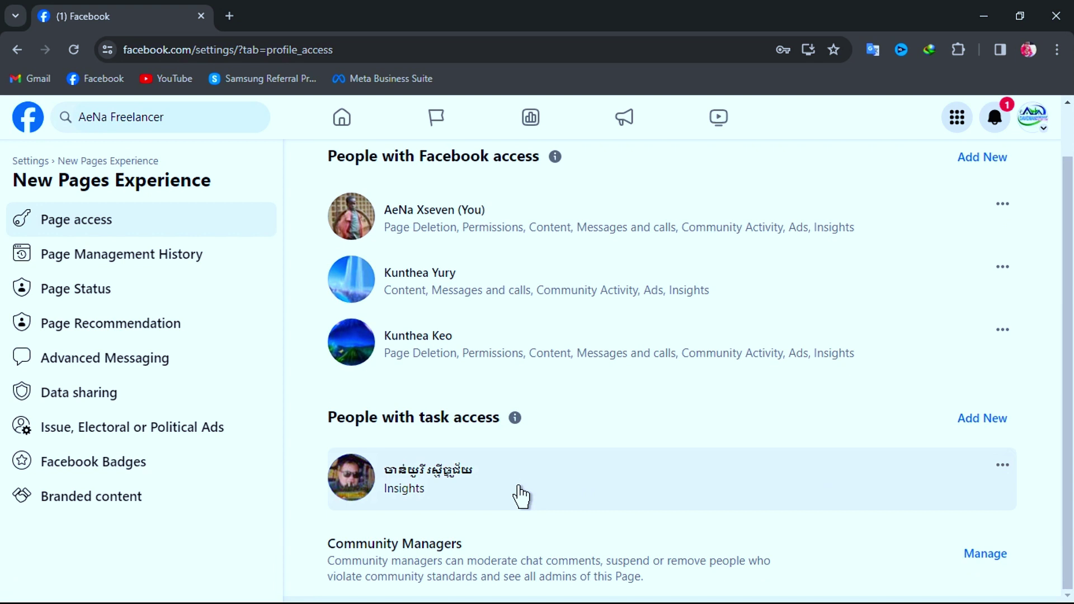
left_click(1003, 468)
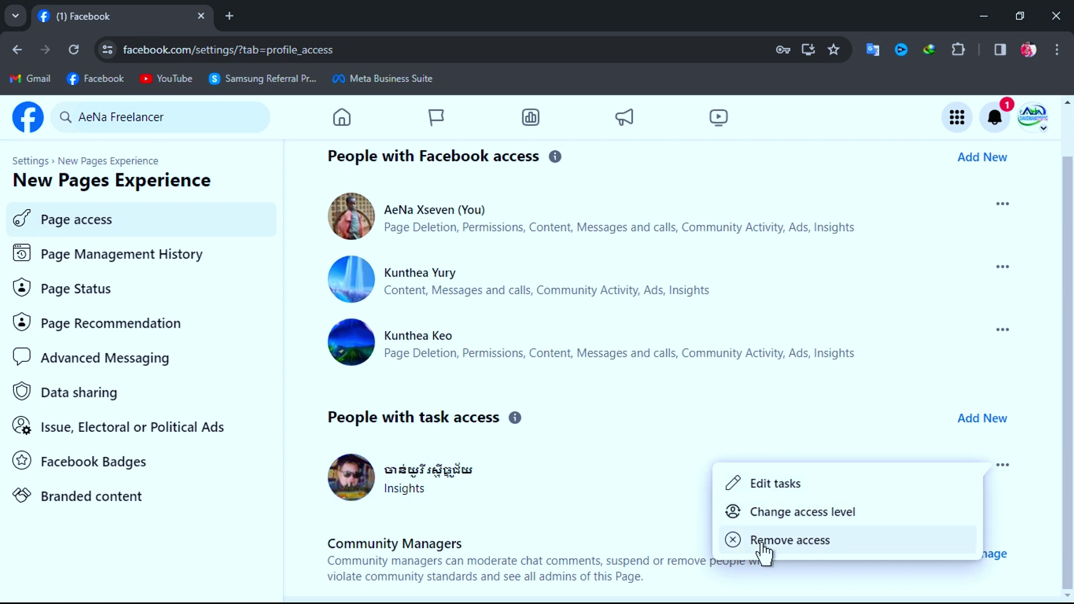
left_click(794, 542)
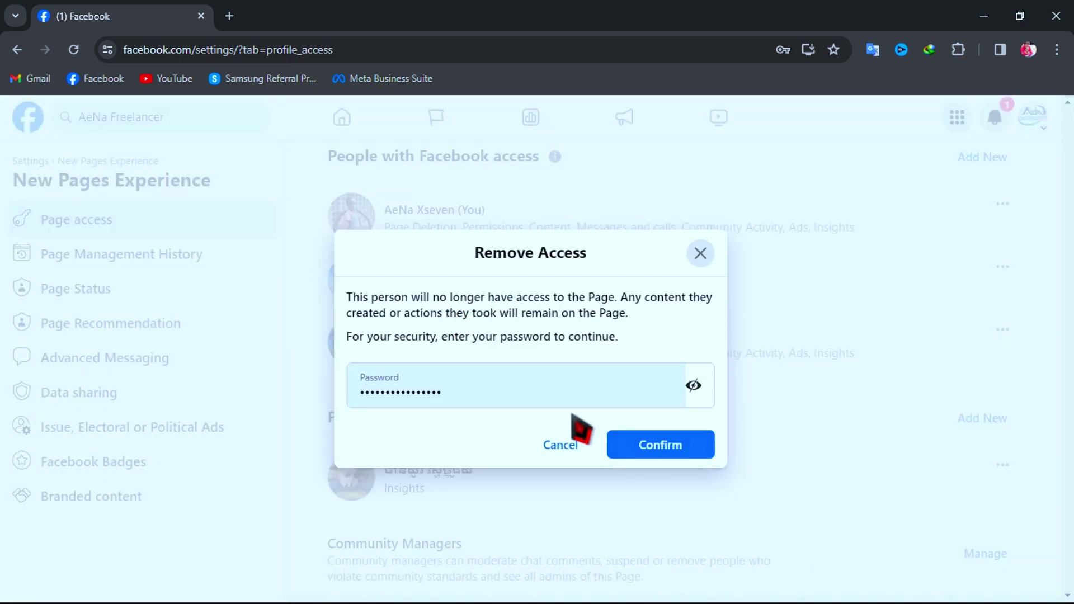
left_click(660, 449)
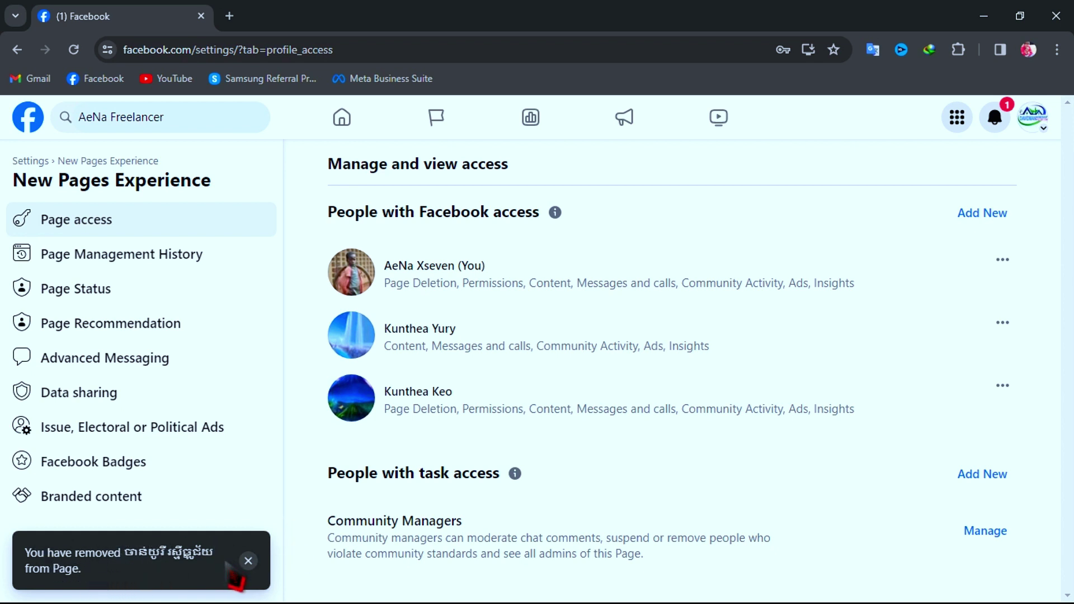
left_click(249, 561)
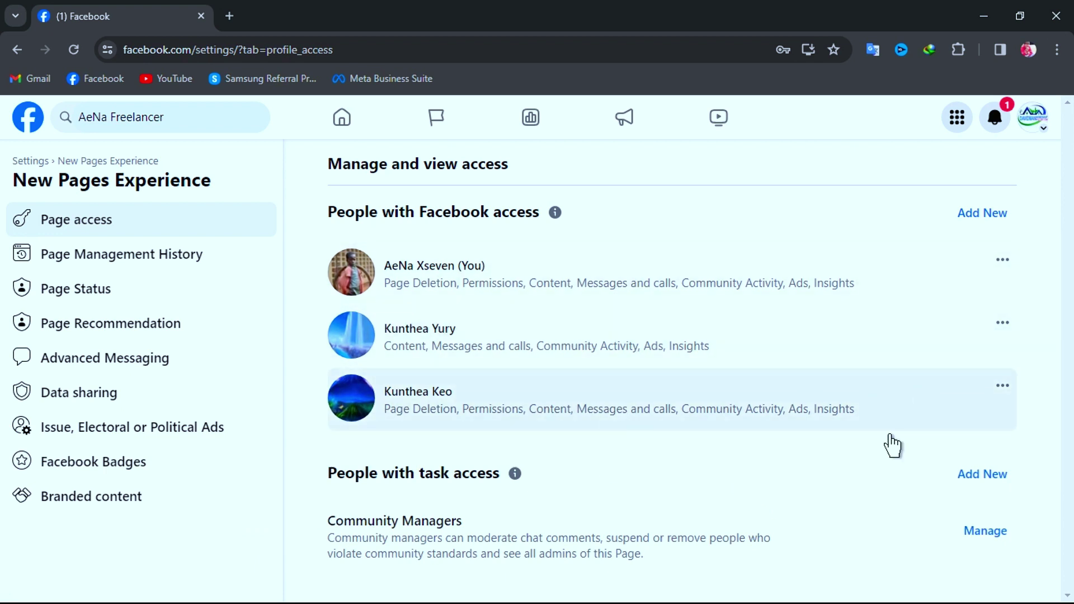
left_click(1004, 387)
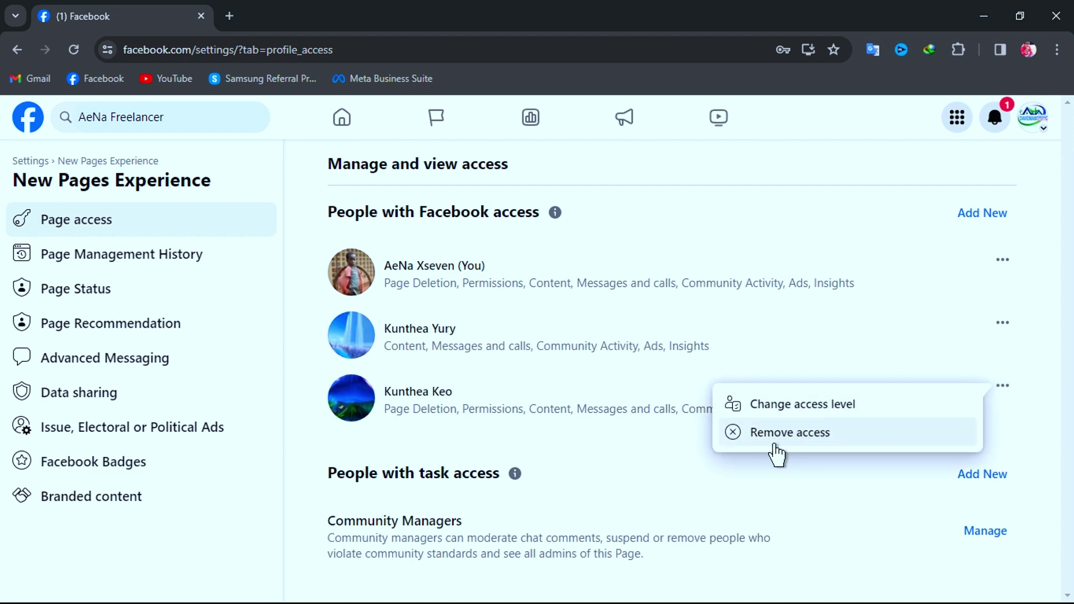
left_click(845, 411)
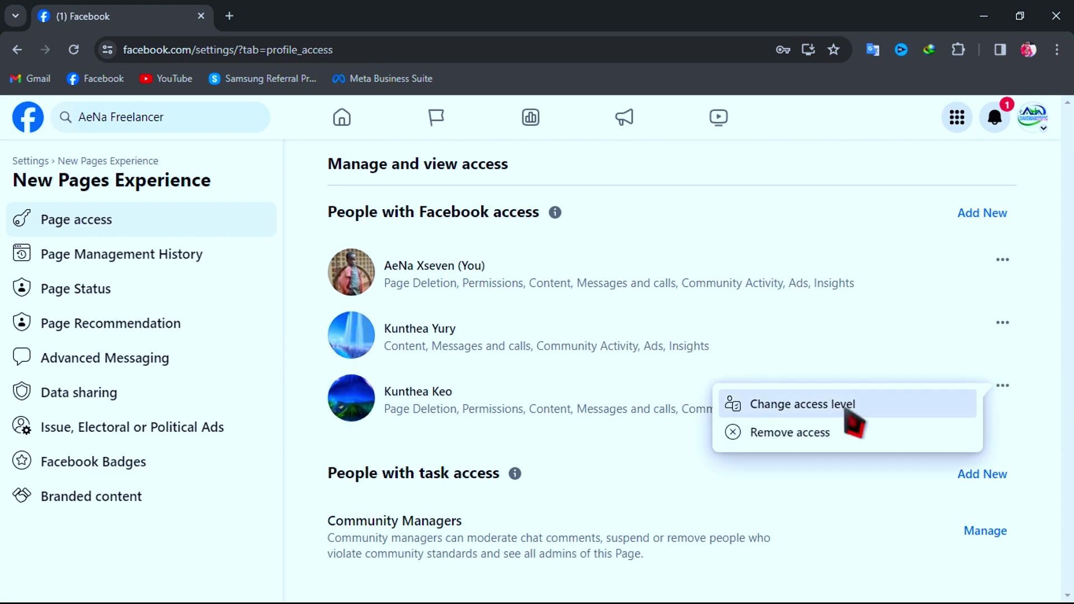
left_click(659, 471)
scroll(671, 431, "down", 1)
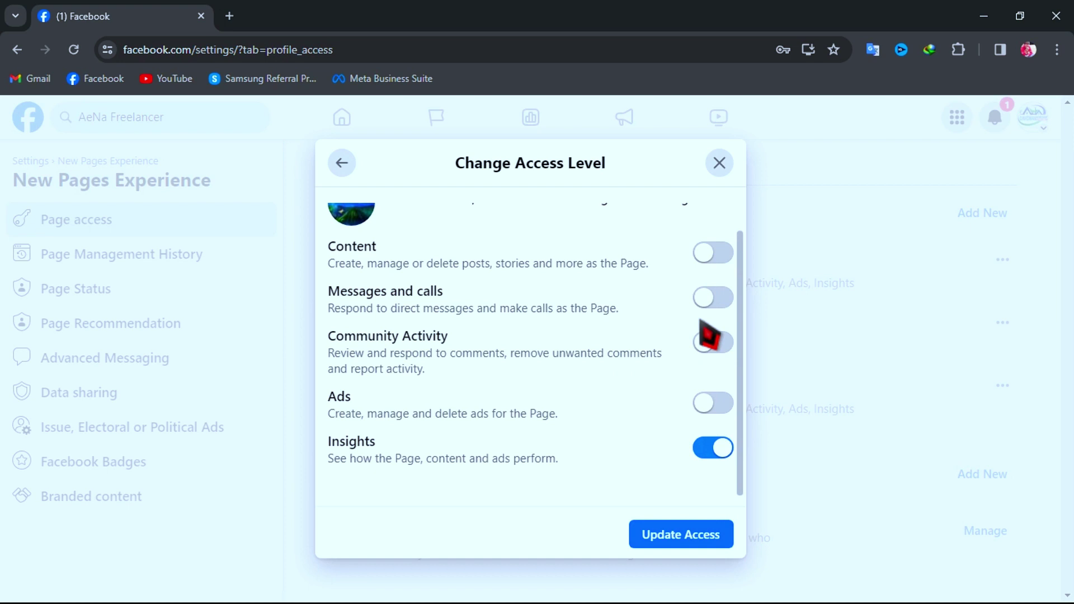
scroll(712, 364, "up", 1)
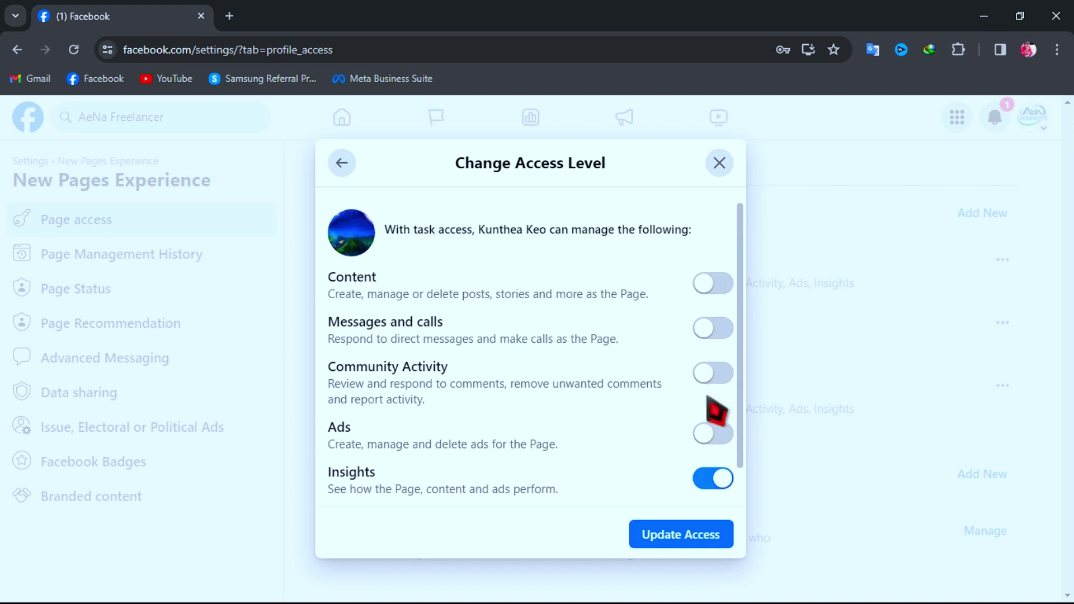
left_click(719, 163)
left_click(1002, 386)
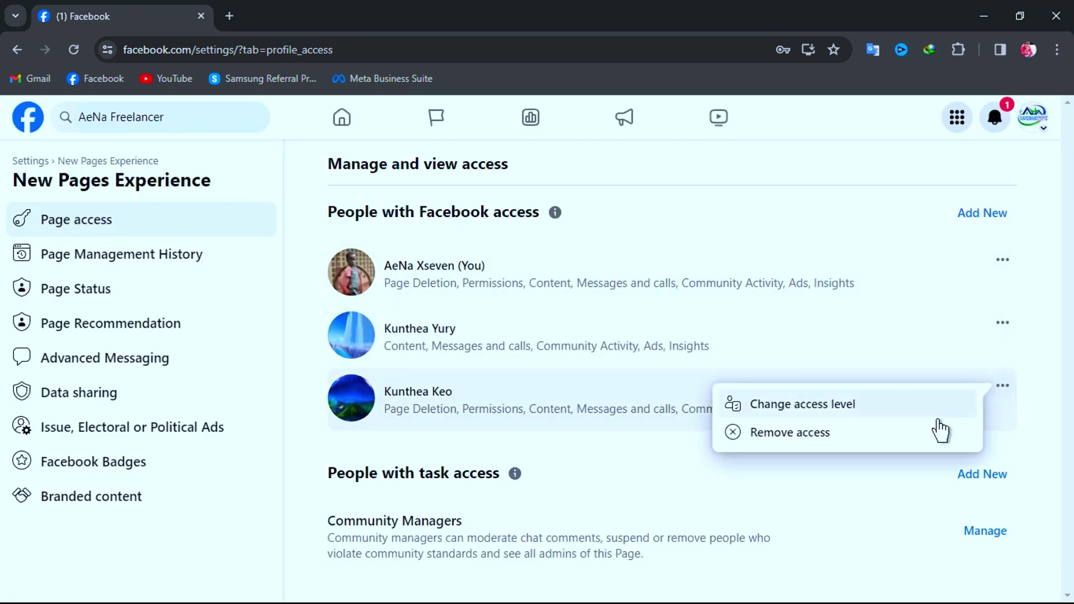
left_click(1003, 387)
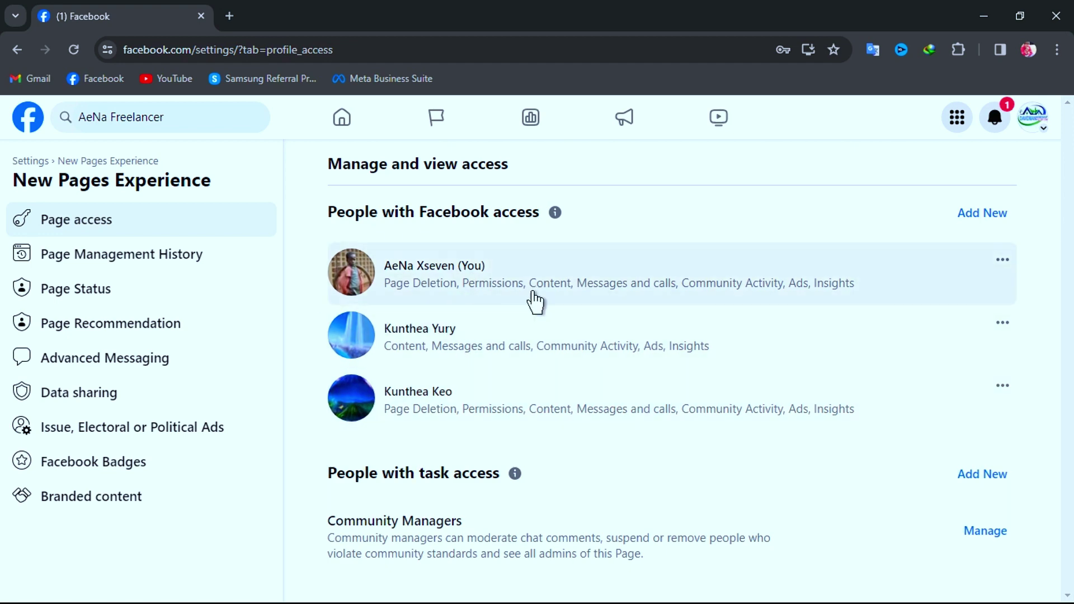
- Go back to the DavidMan Homeshop Page from the Facebook home feed
left_click(342, 118)
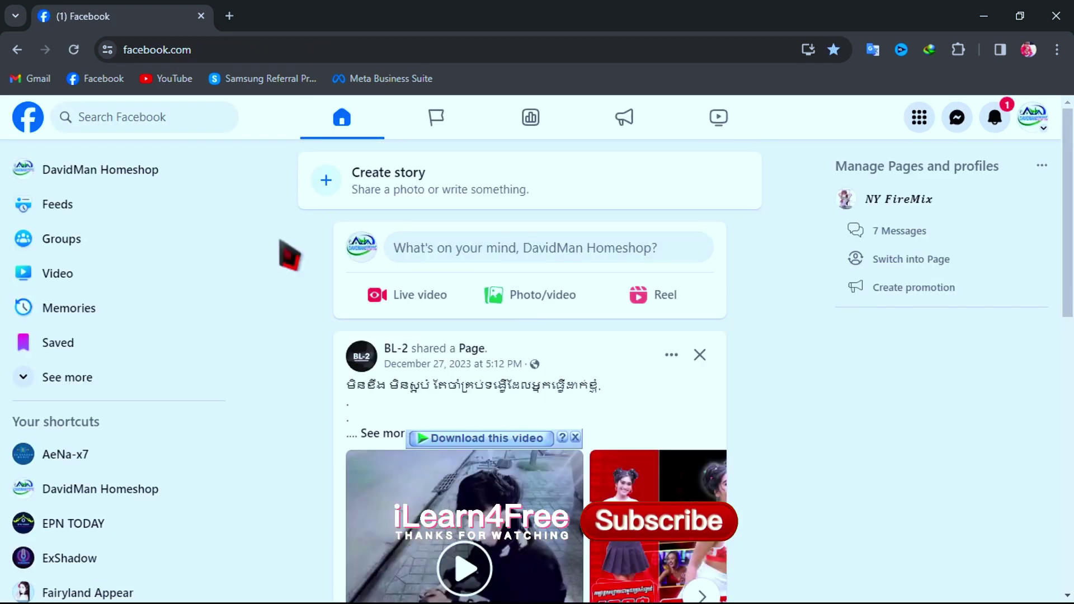
left_click(158, 173)
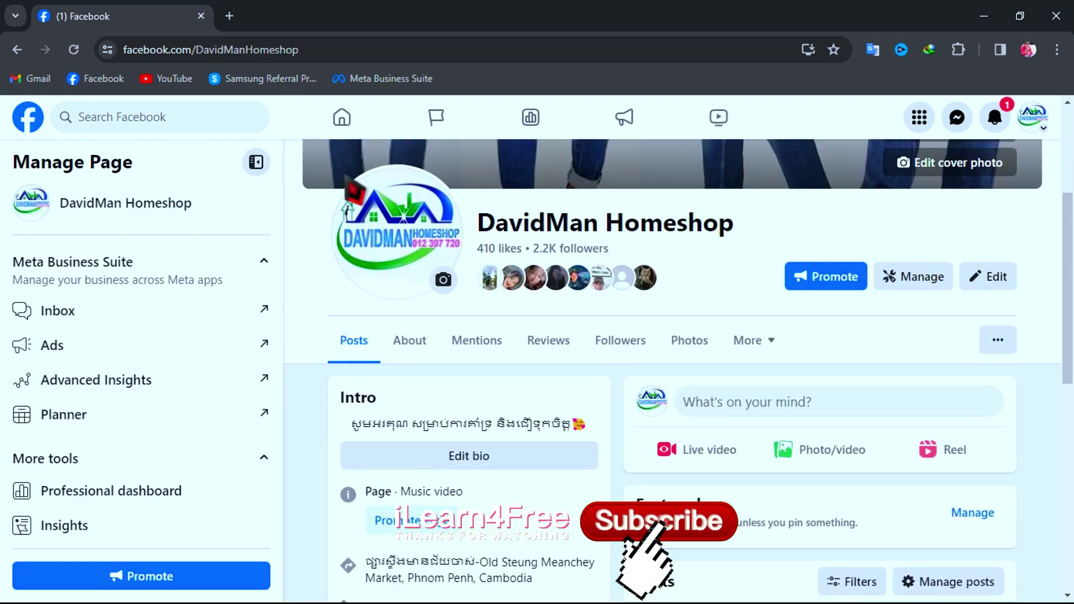
scroll(870, 467, "down", 2)
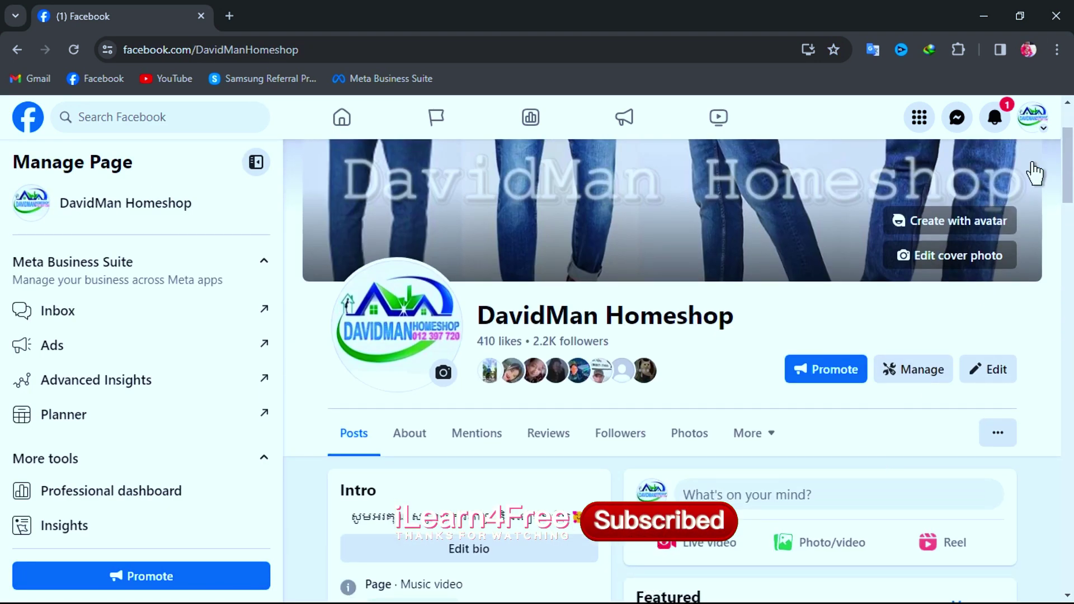
- Close the browser window and refresh the desktop
left_click(1056, 15)
right_click(568, 216)
left_click(568, 167)
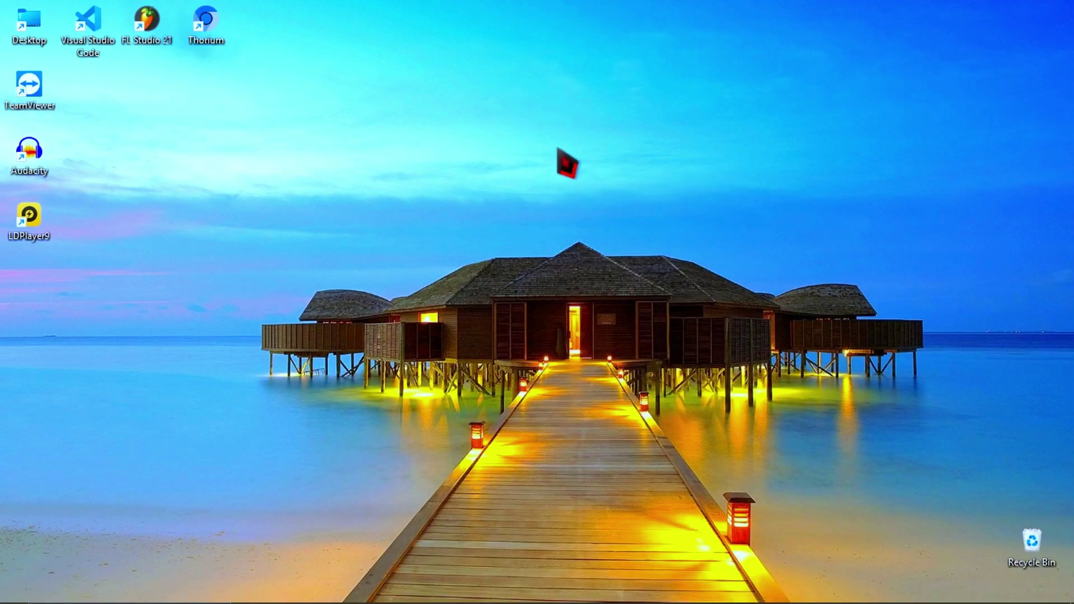